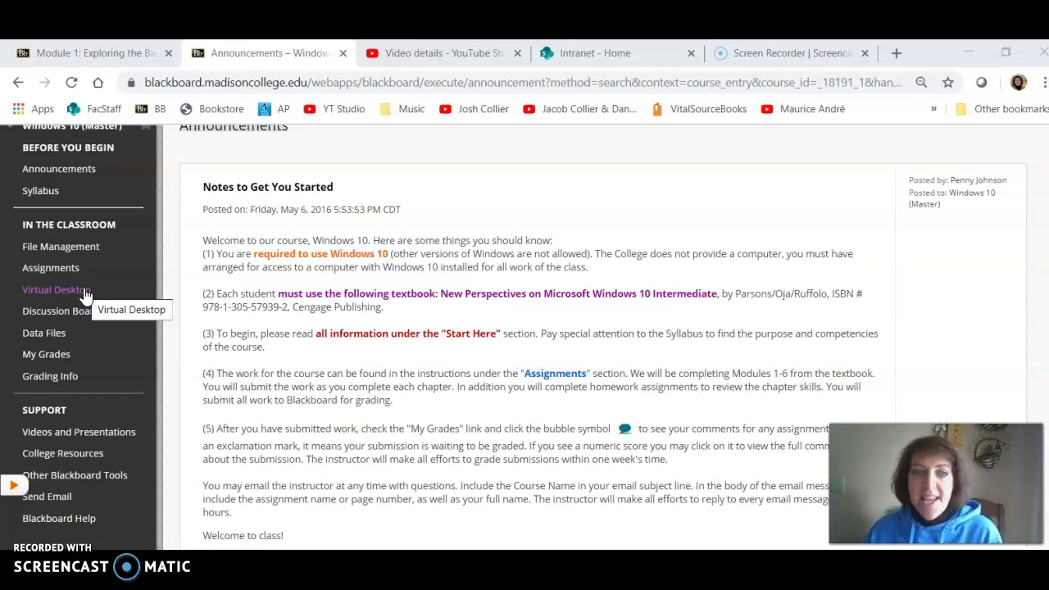
# - Open the Windows 10 course's Virtual Desktop page from the In the Classroom course menu
pyautogui.click(66, 299)
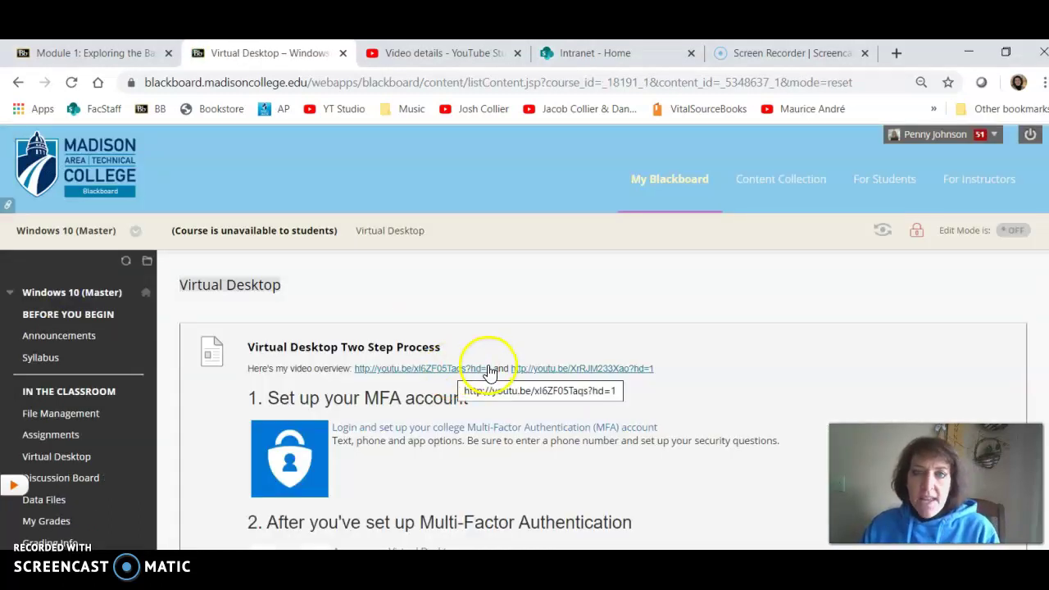
# - Scroll to the two-step instructions: MFA account setup and HTML virtual desktop access
pyautogui.scroll(-1, 489, 372)
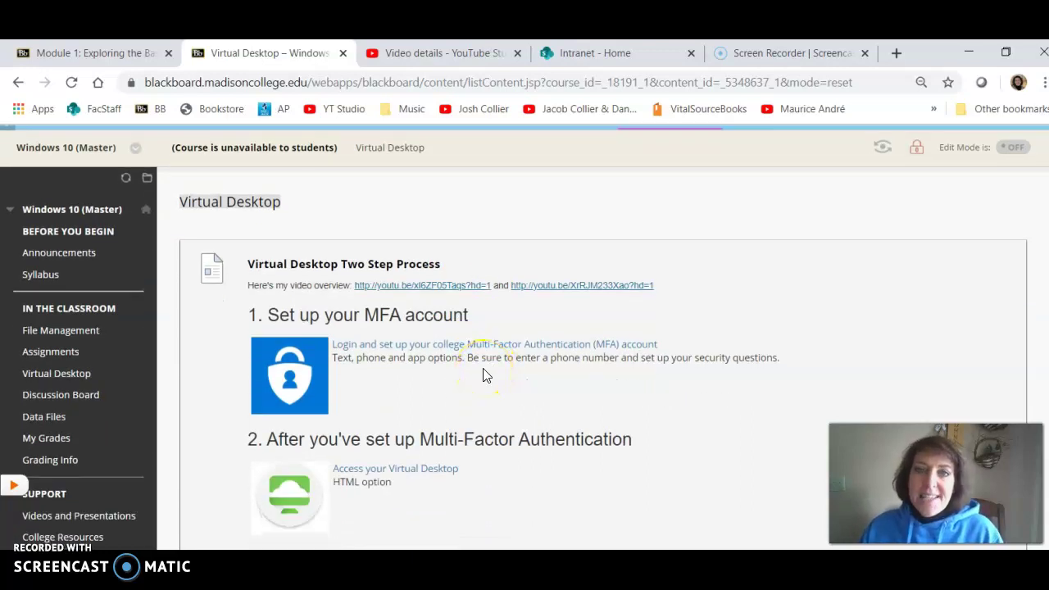
pyautogui.scroll(-1, 483, 375)
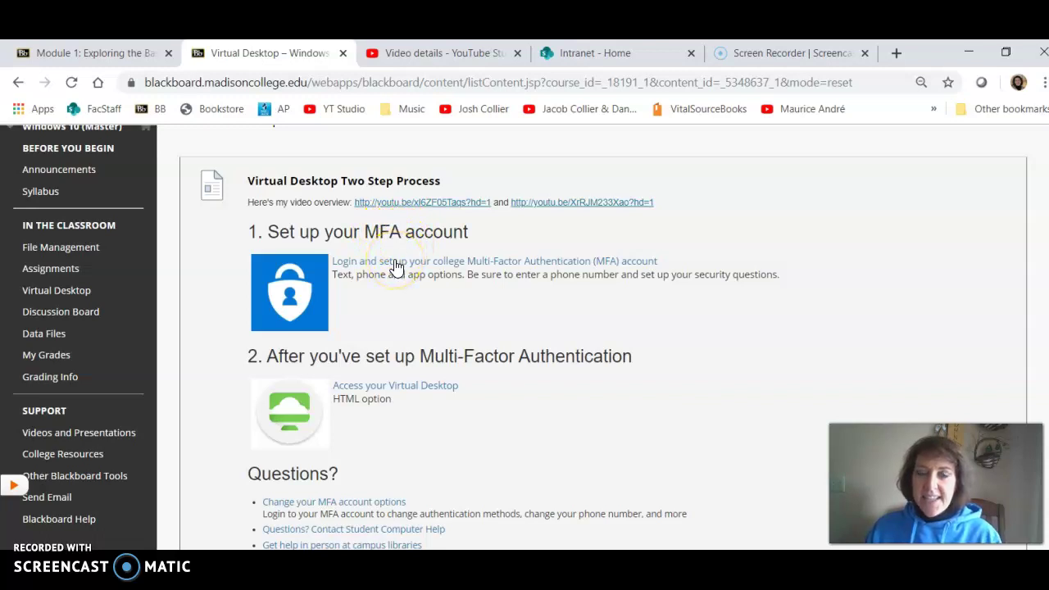
# - Log in to the Madison College MFA portal with the college user name and password
pyautogui.click(396, 262)
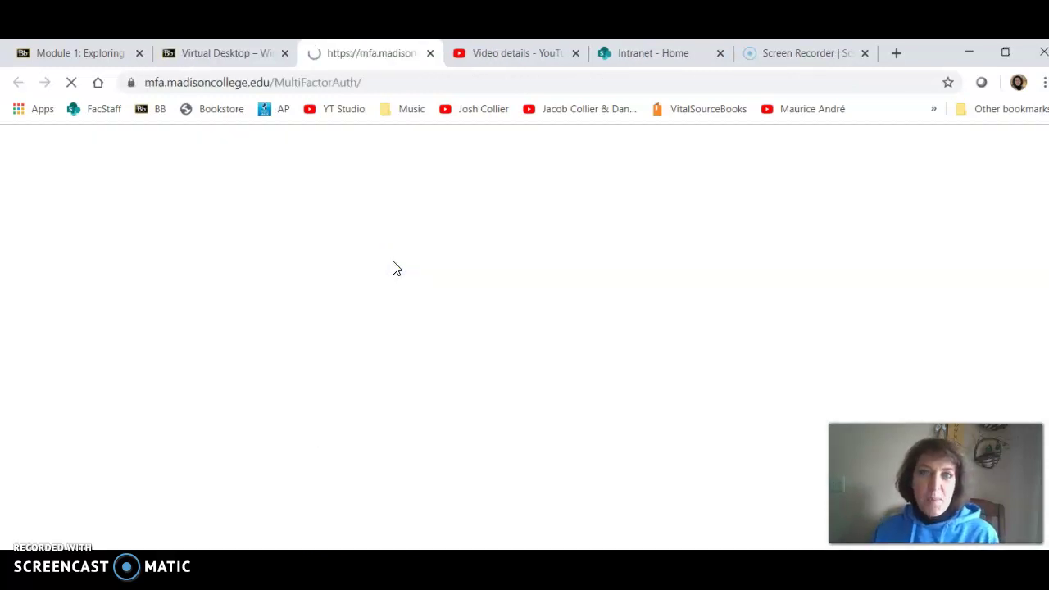
pyautogui.click(323, 300)
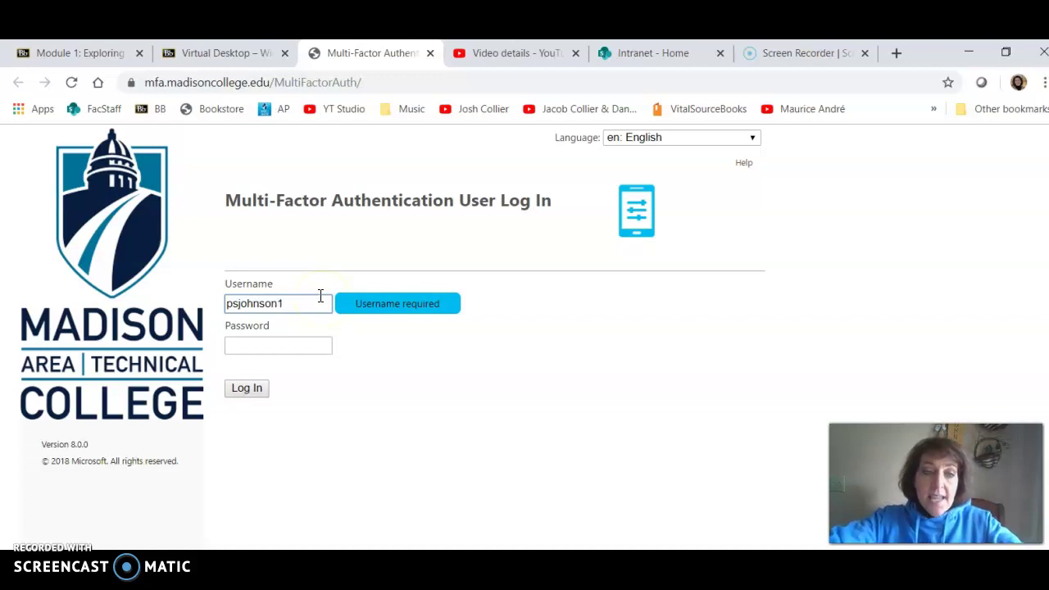
pyautogui.press('Tab')
pyautogui.write('••••••••')
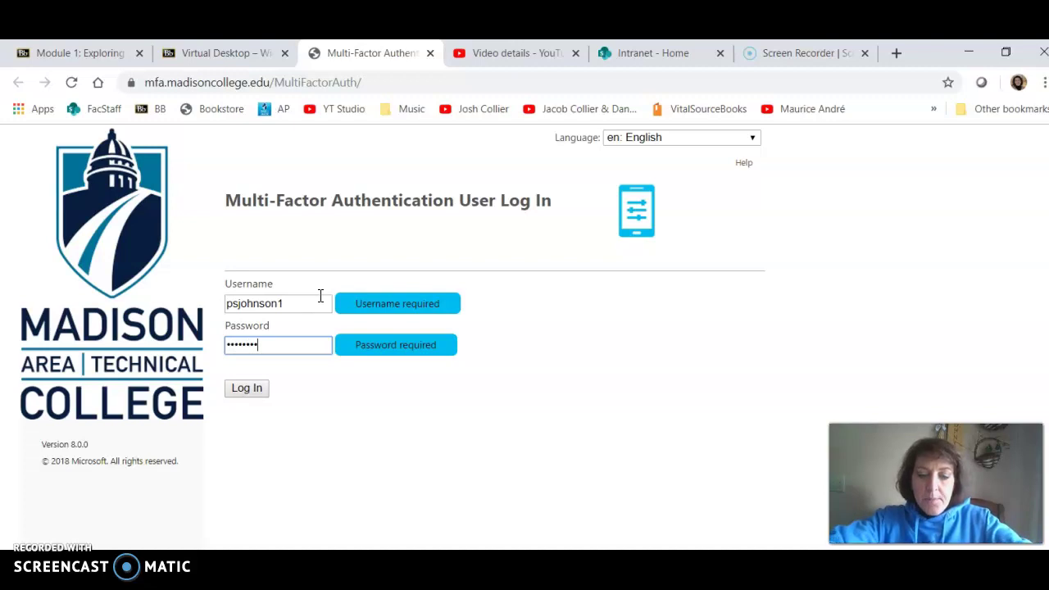
pyautogui.write('•••')
pyautogui.press('Return')
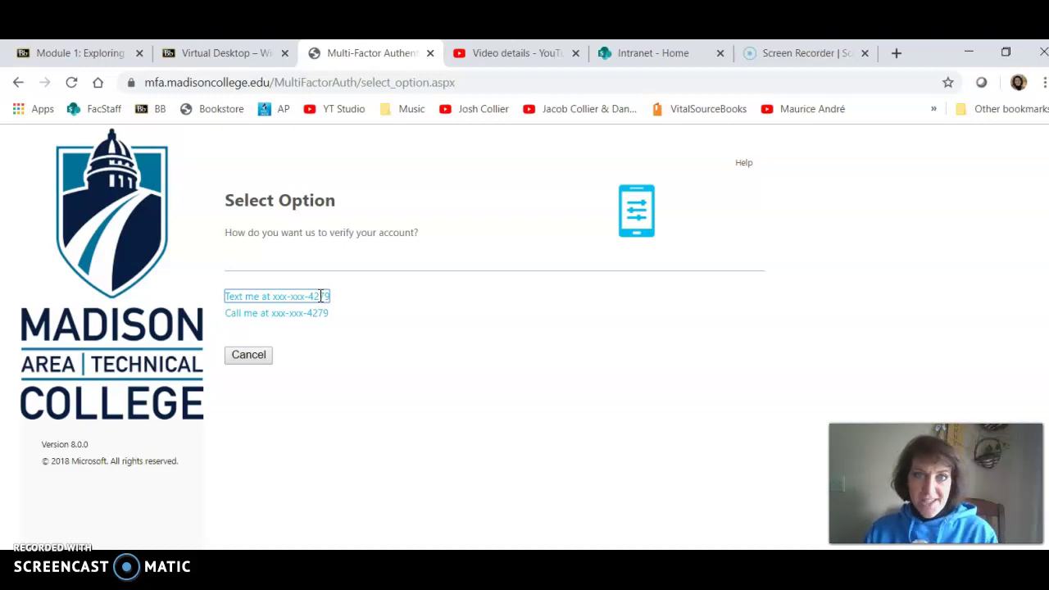
pyautogui.click(432, 319)
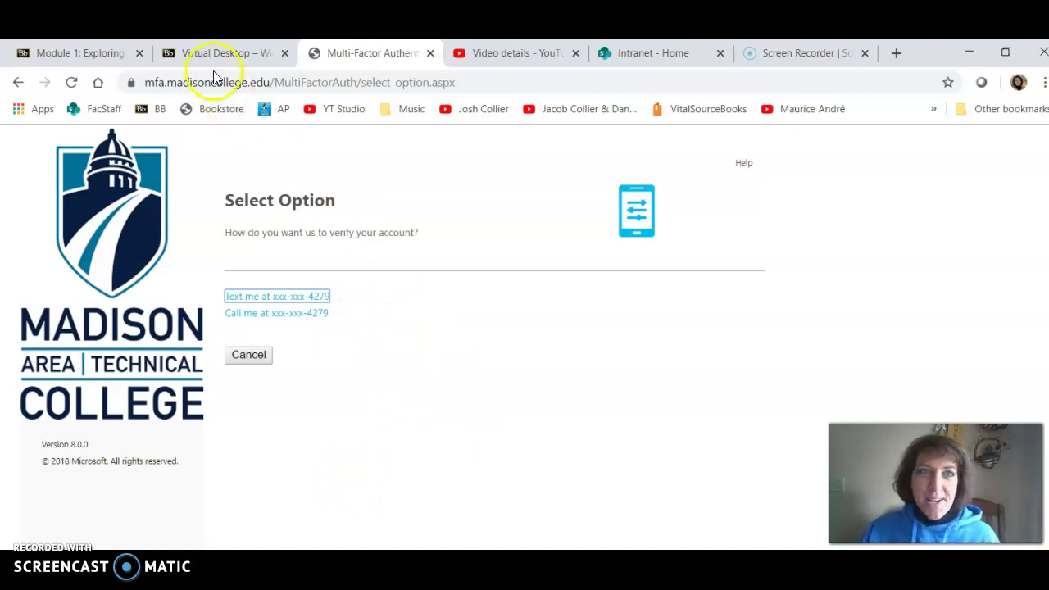
# - Back on the Blackboard Virtual Desktop tab, follow the Access your Virtual Desktop (HTML option) link
pyautogui.click(197, 50)
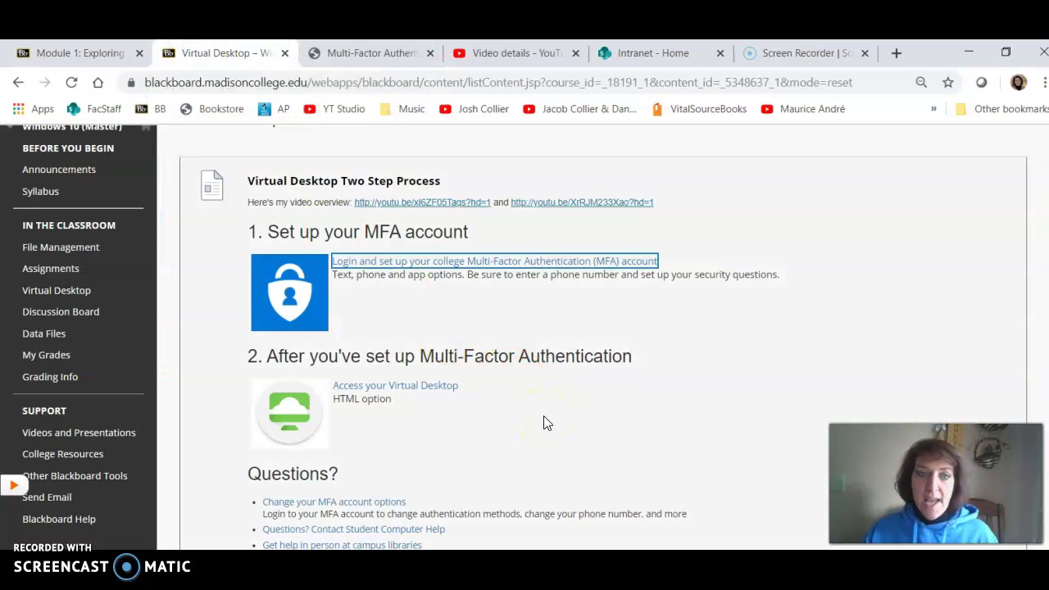
pyautogui.scroll(-1, 542, 423)
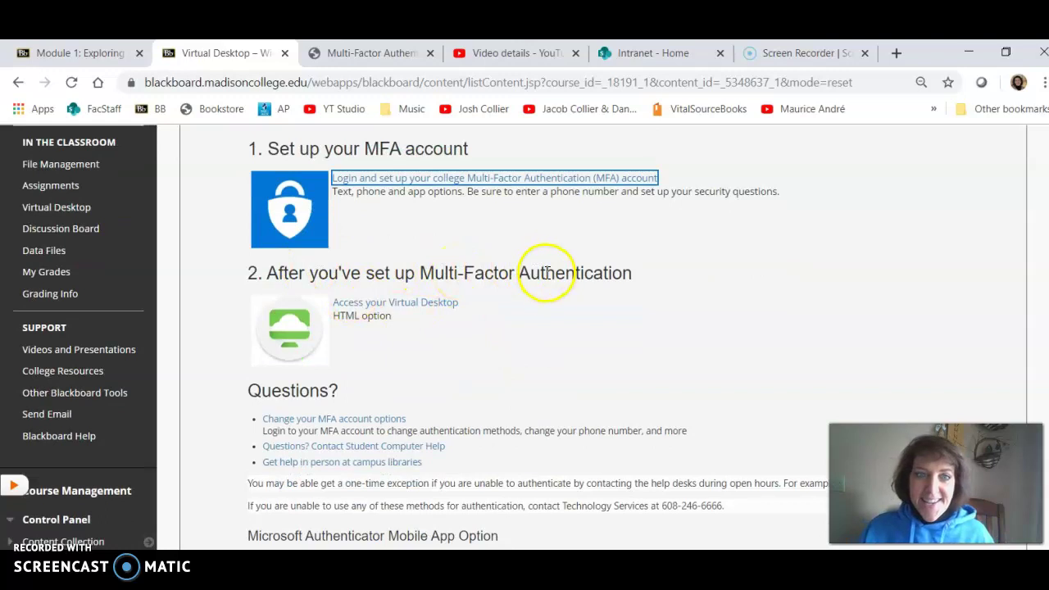
pyautogui.click(420, 305)
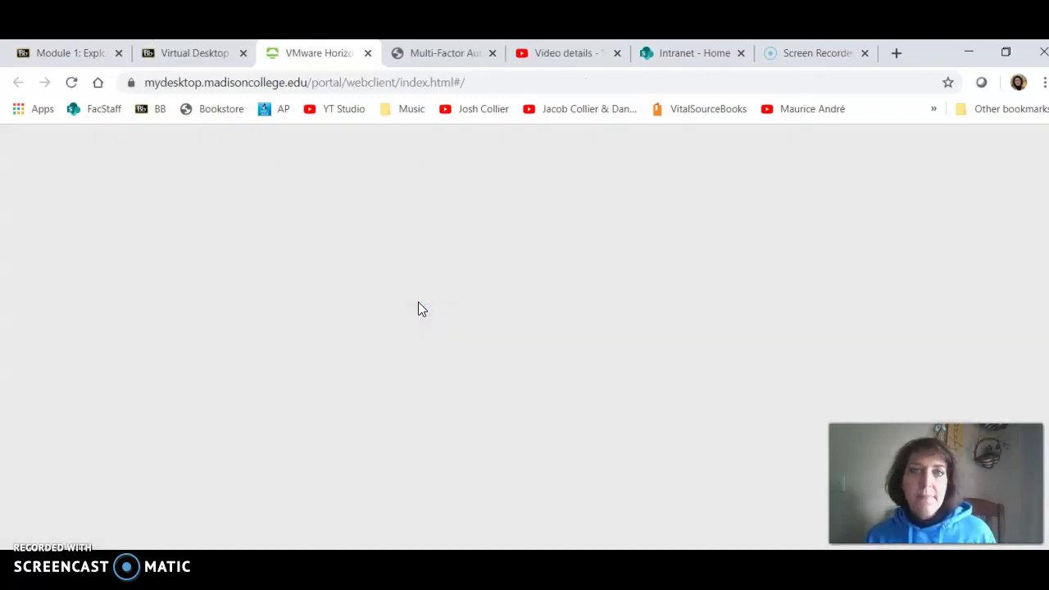
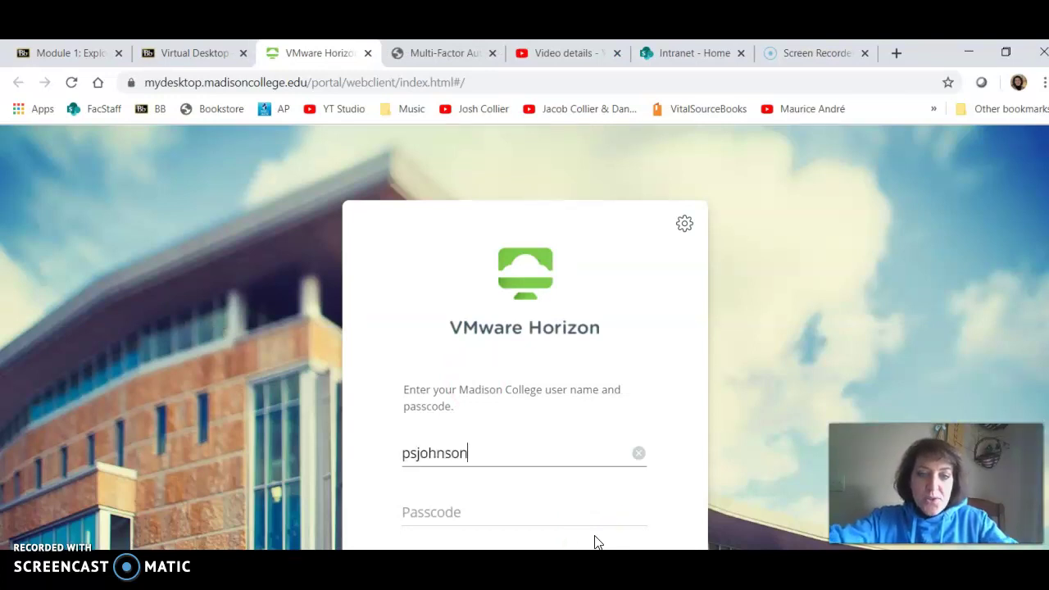
# - Sign in to VMware Horizon with the college user name and passcode
pyautogui.press('Tab')
pyautogui.write('•••••')
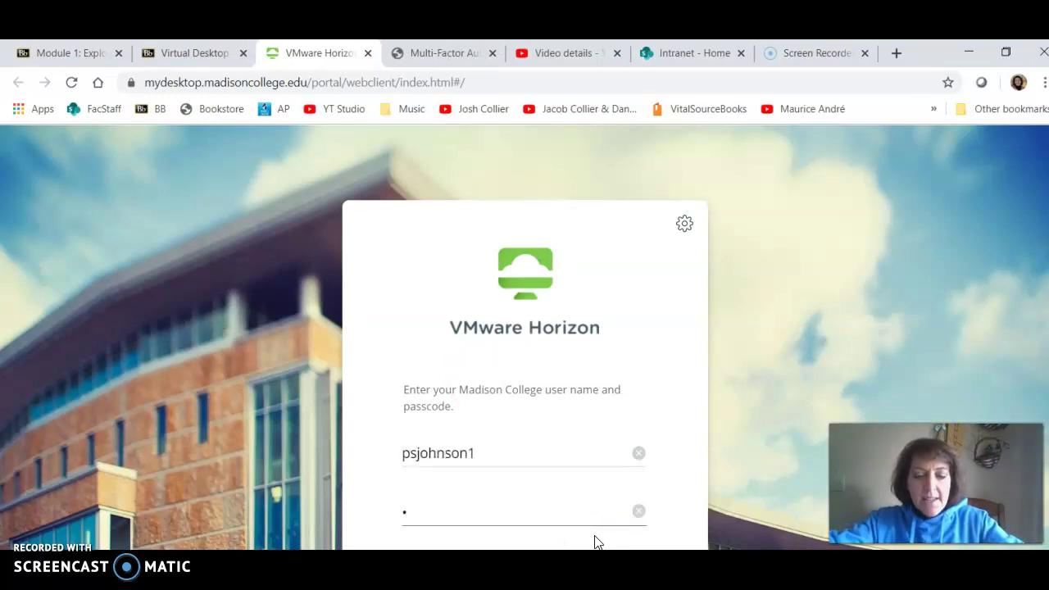
pyautogui.write('•••••••')
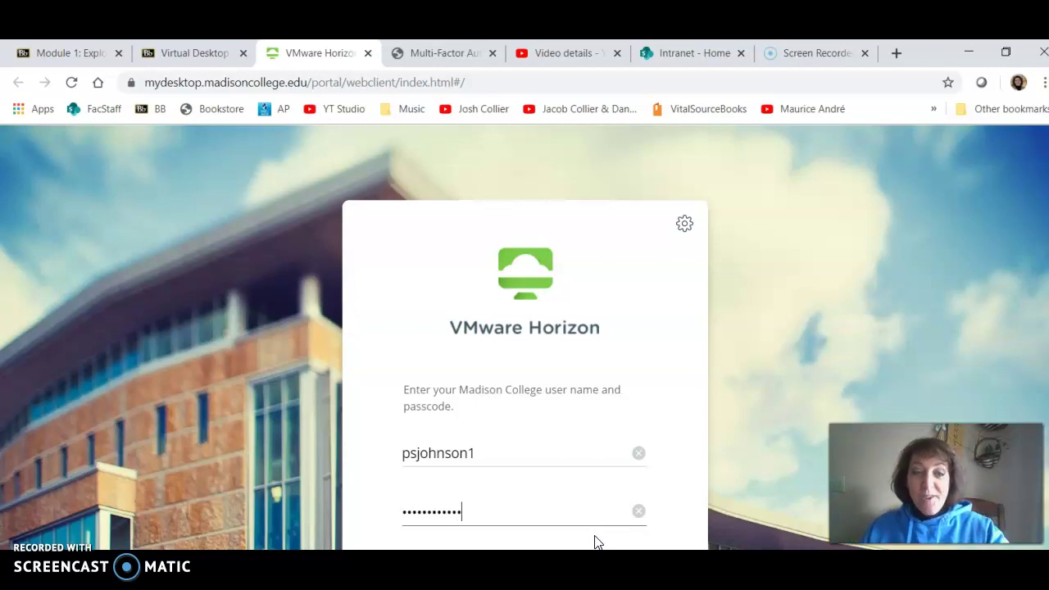
pyautogui.scroll(-1, 662, 466)
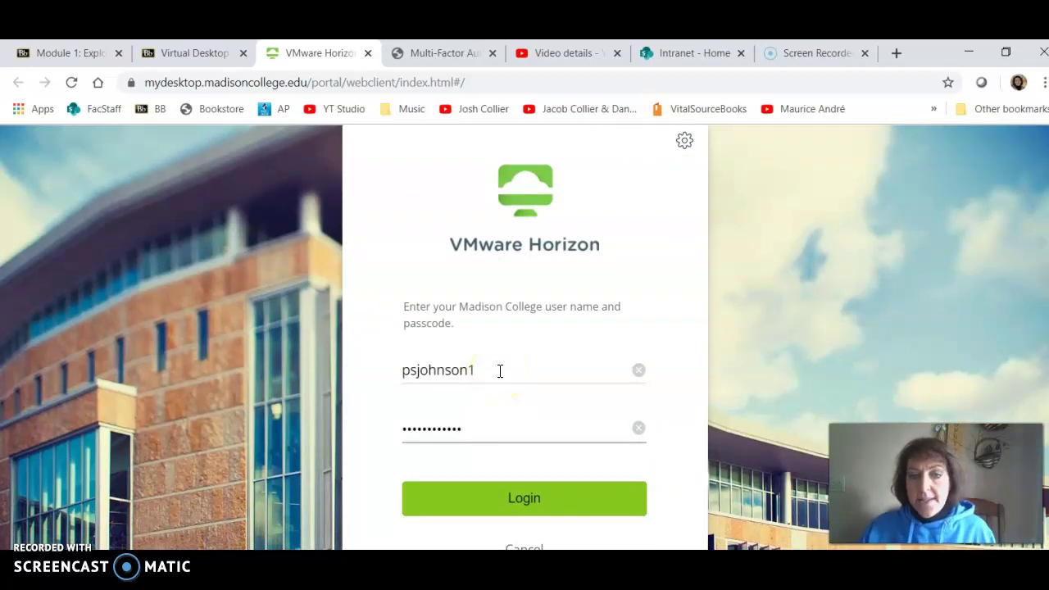
pyautogui.click(526, 506)
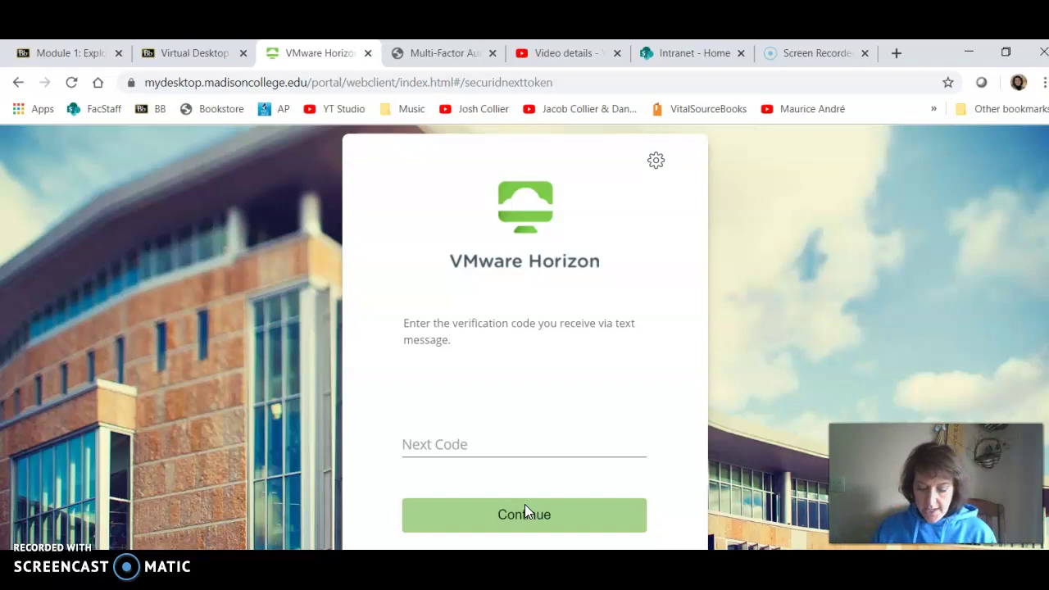
# - Enter the texted verification code in Next Code and continue
pyautogui.write('•••')
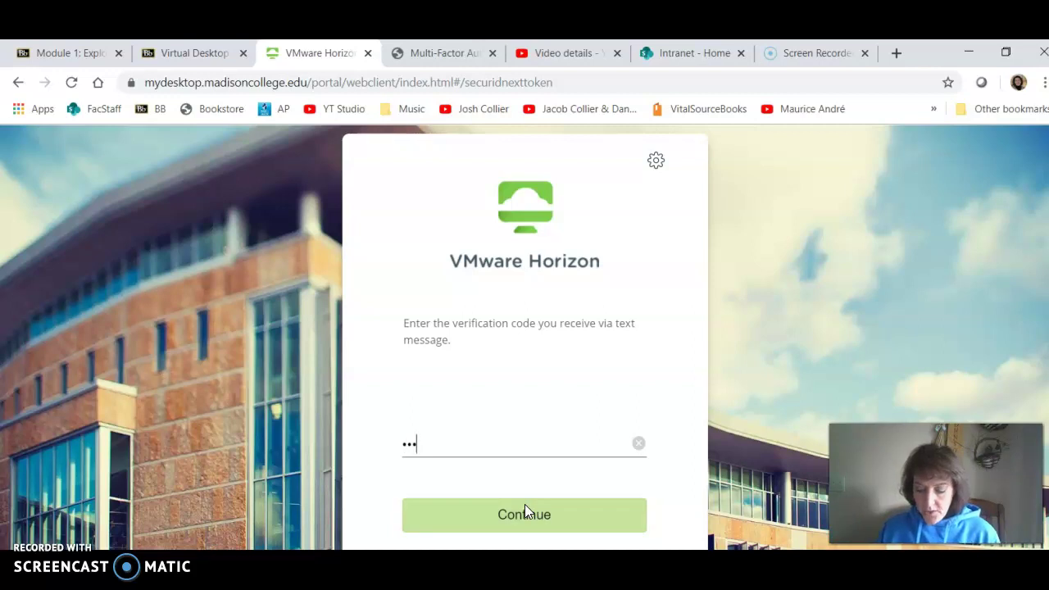
pyautogui.write('•')
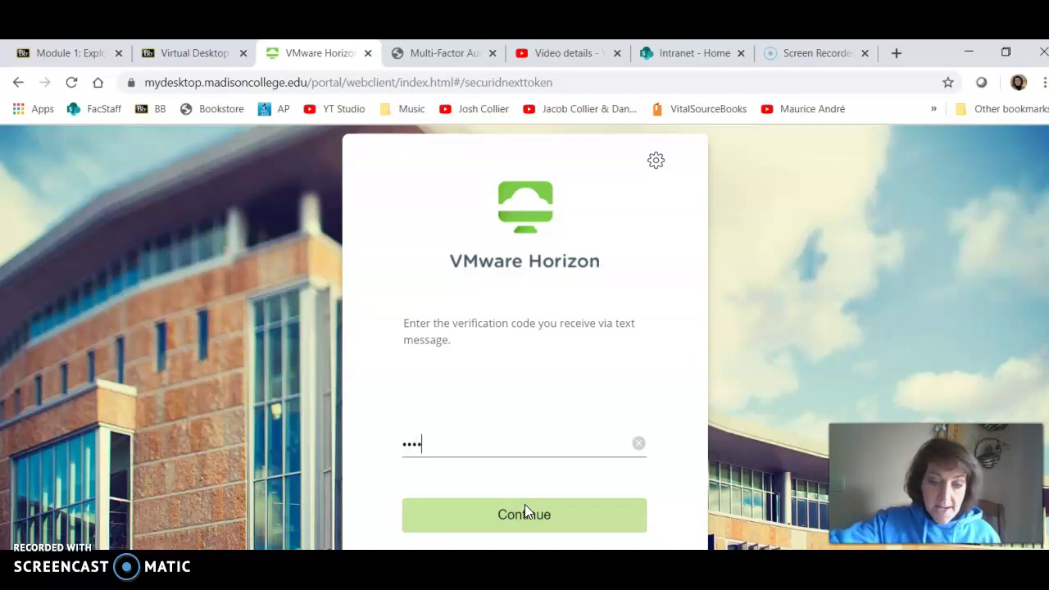
pyautogui.write('••')
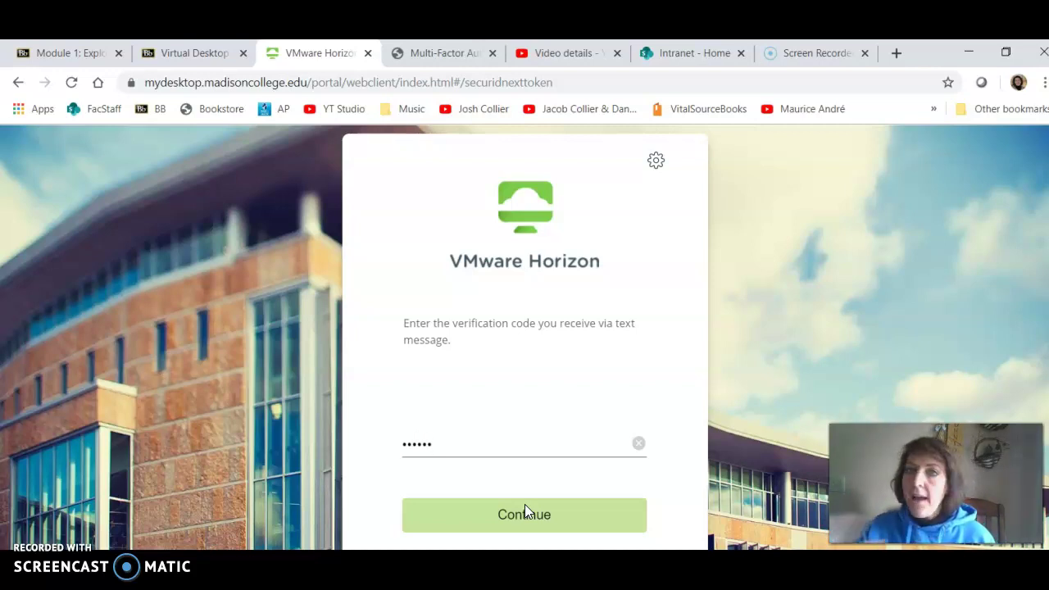
pyautogui.click(525, 515)
pyautogui.click(522, 521)
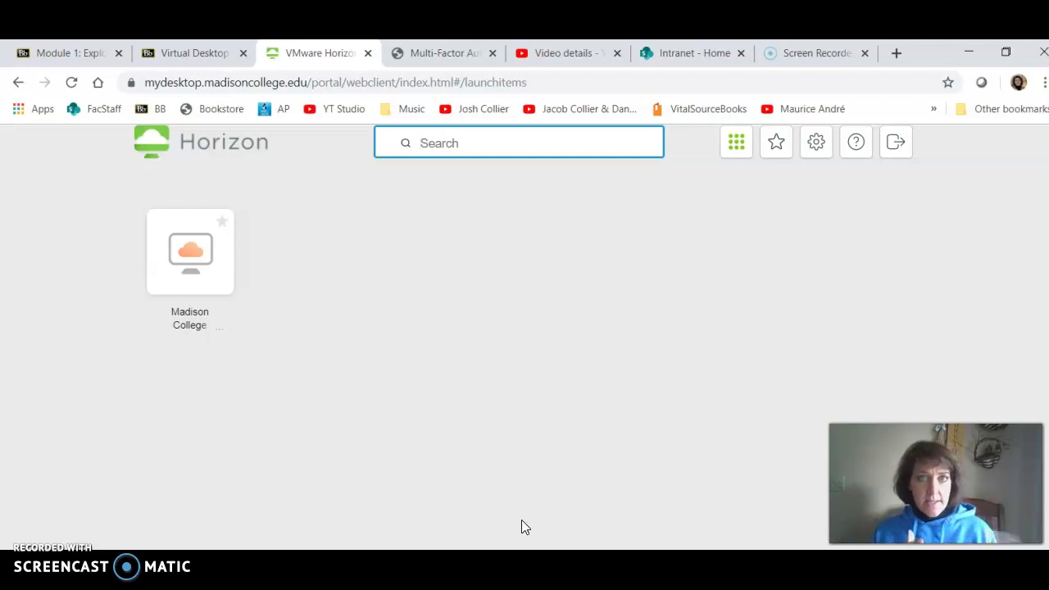
# - Launch the Madison College desktop tile to load its Windows desktop in the browser
pyautogui.click(191, 252)
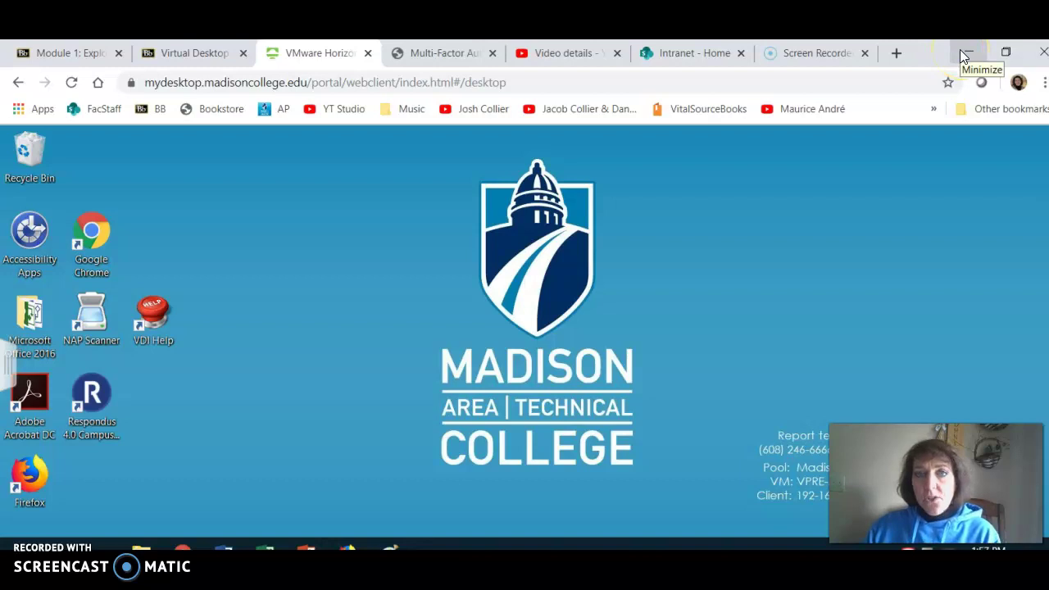
pyautogui.click(197, 54)
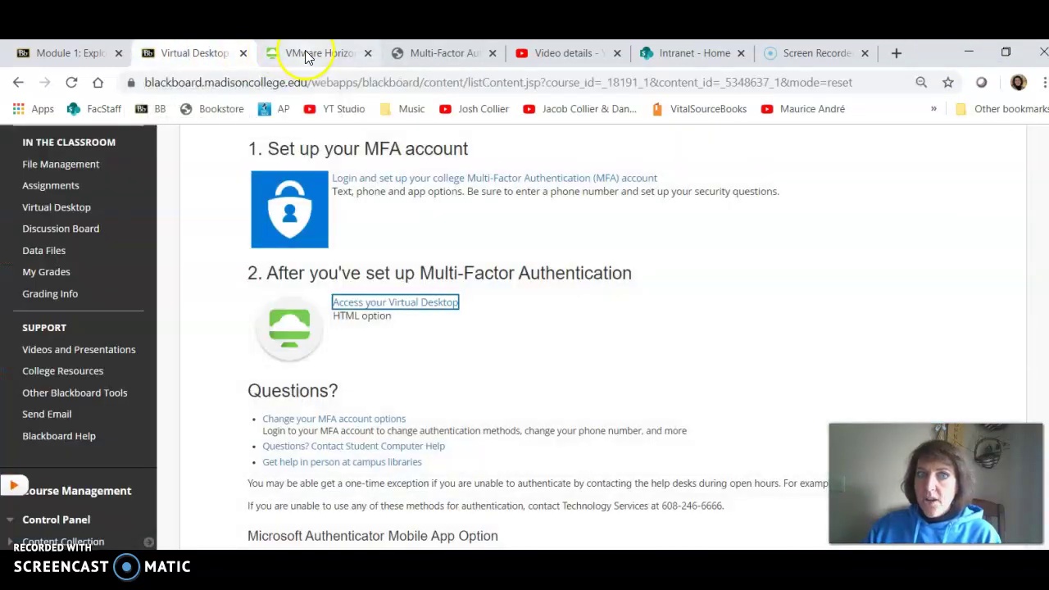
pyautogui.click(310, 54)
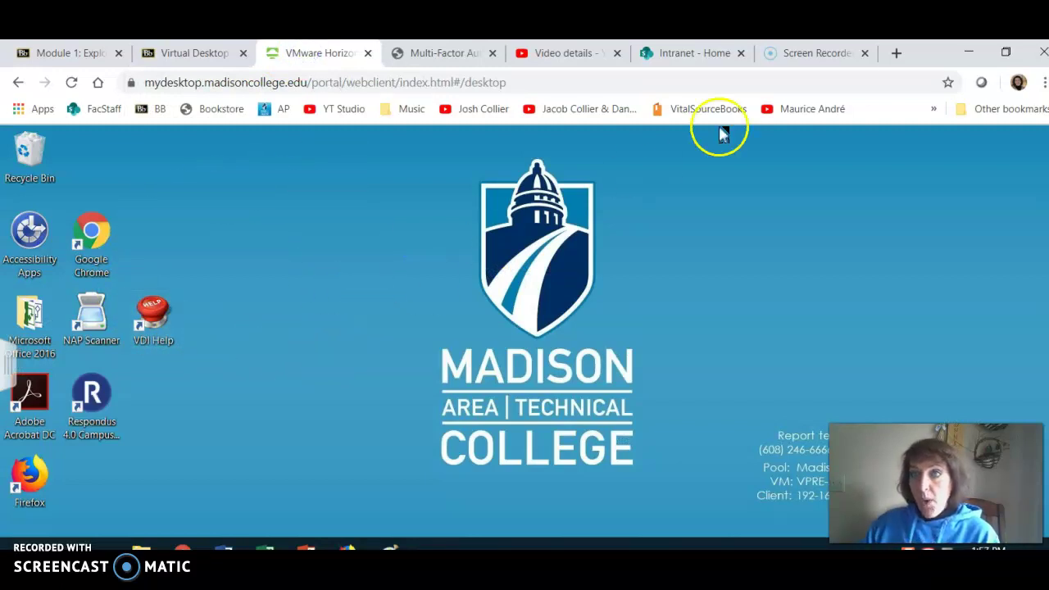
pyautogui.click(969, 51)
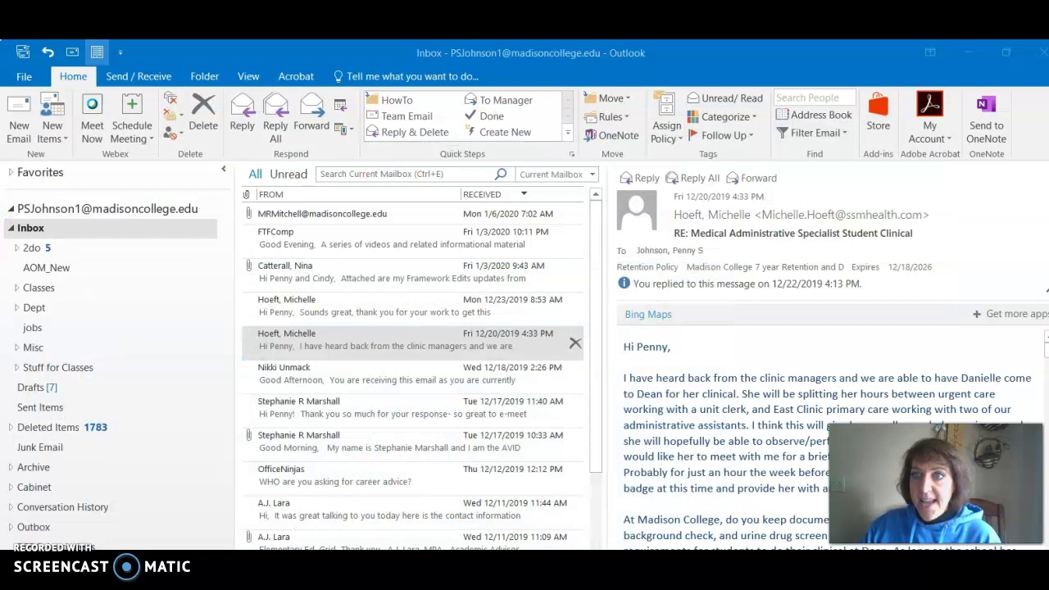
pyautogui.click(976, 47)
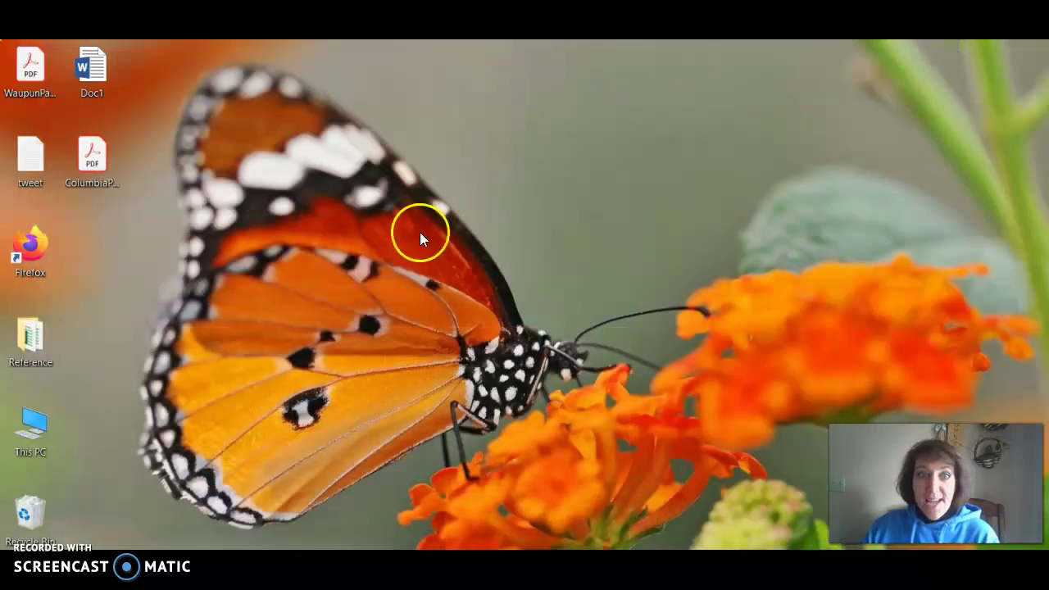
pyautogui.click(382, 304)
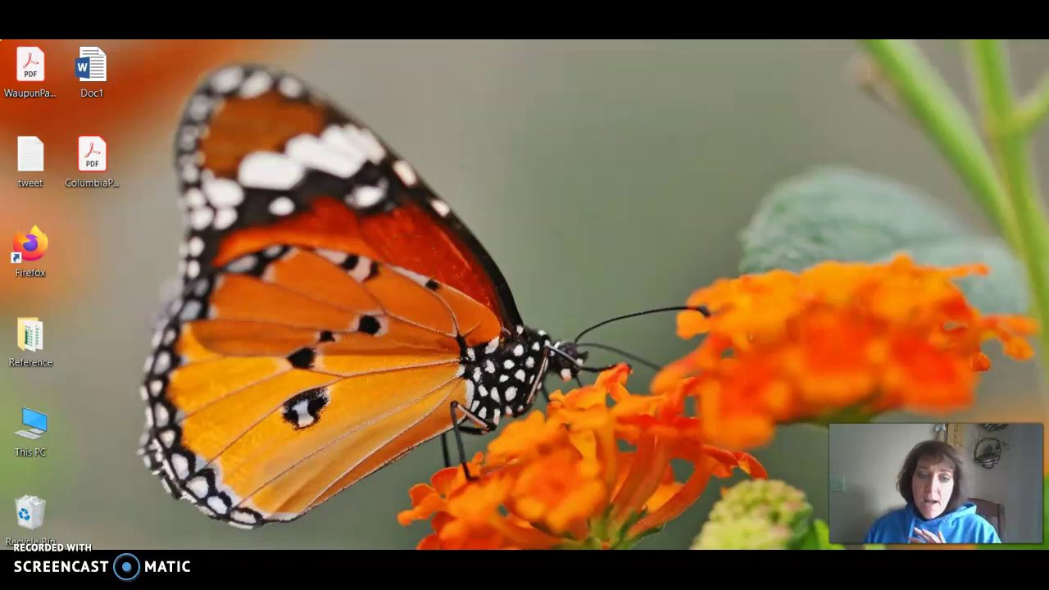
pyautogui.click(304, 541)
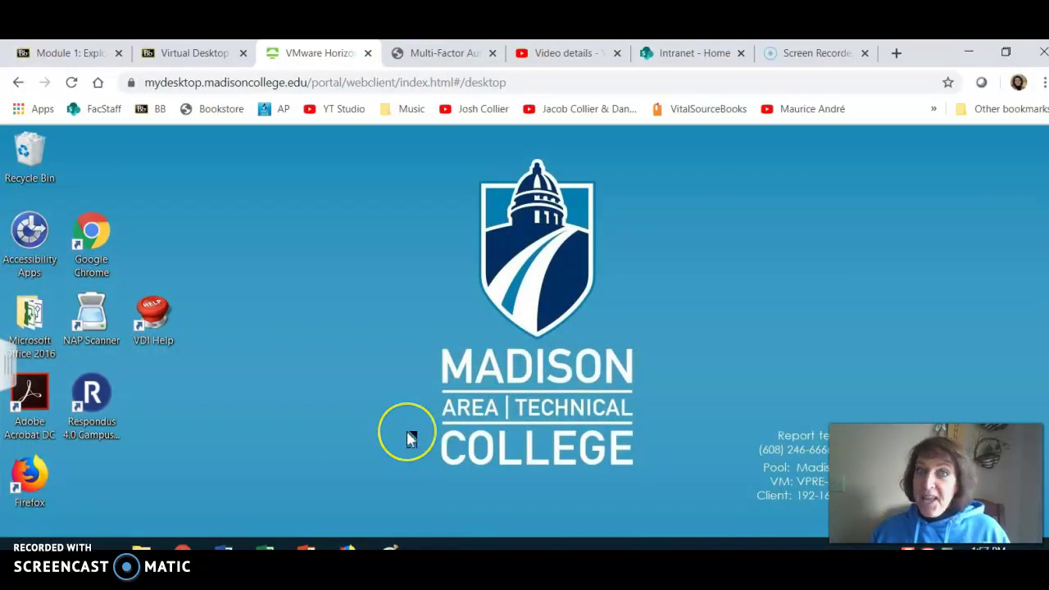